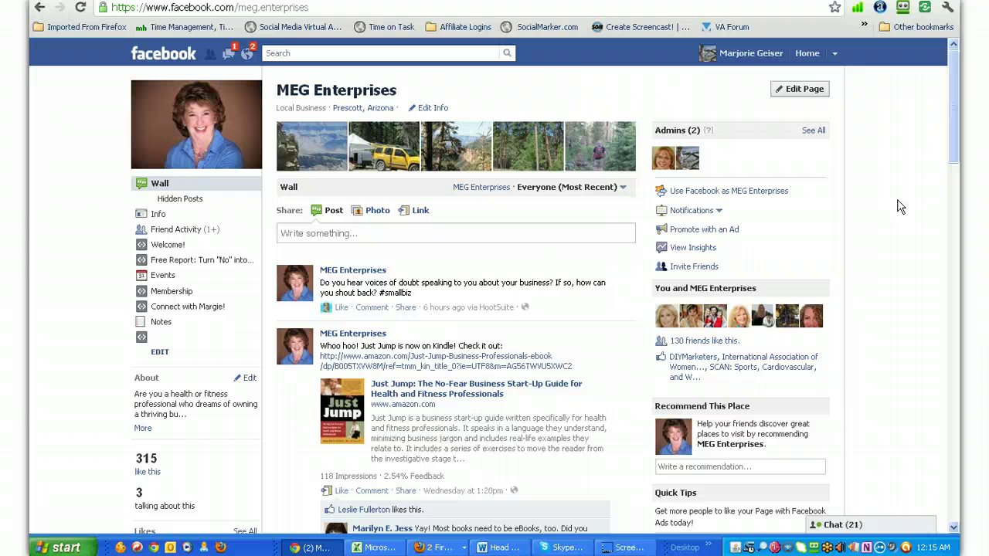
pyautogui.click(955, 146)
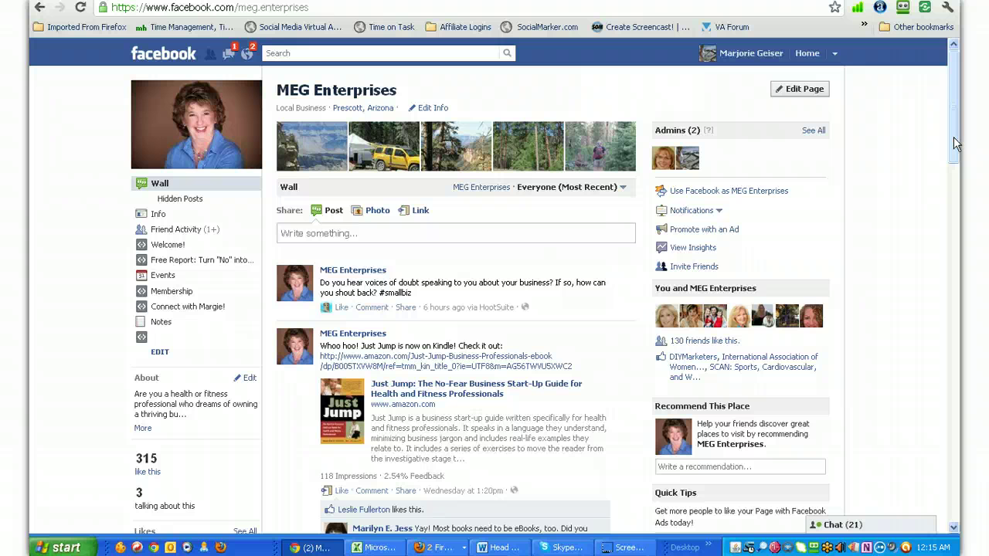
pyautogui.click(951, 136)
pyautogui.click(947, 138)
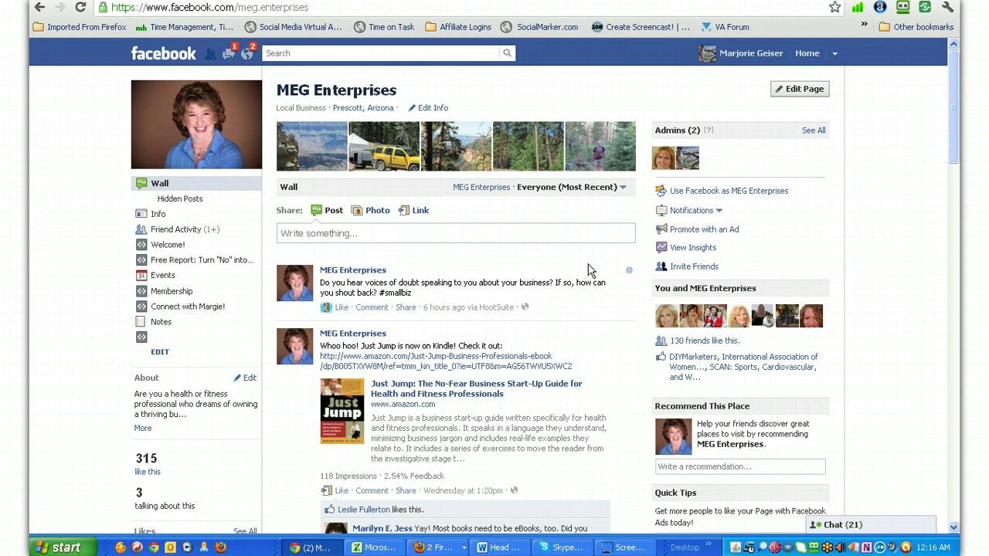
# Open the personal profile from the business page and load the Facebook Developers apps page at developers.facebook.com/apps.
pyautogui.click(739, 58)
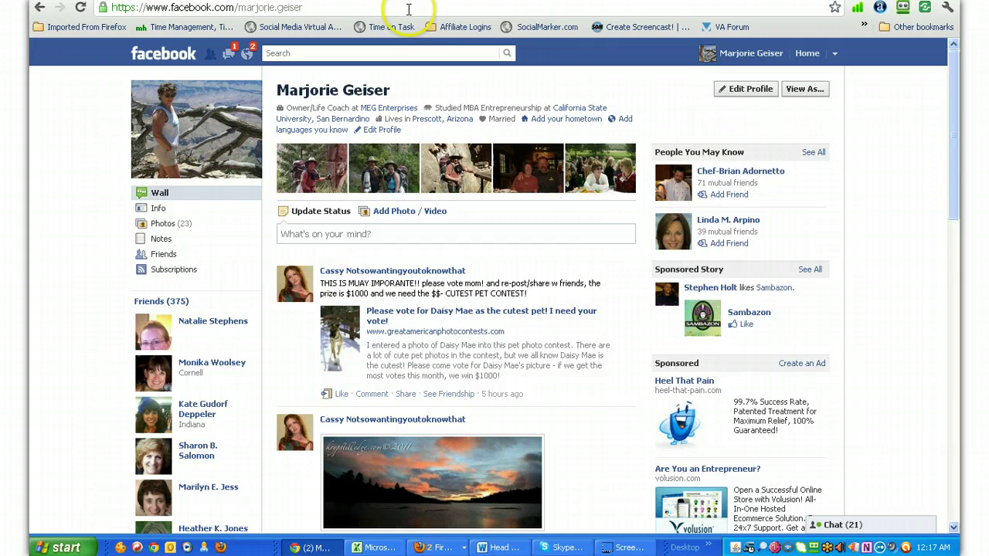
pyautogui.click(362, 7)
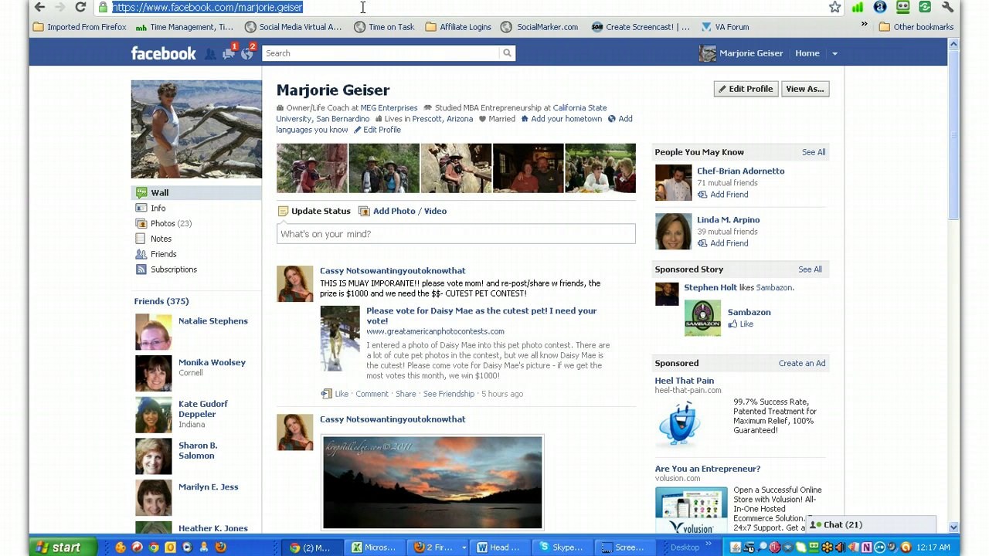
pyautogui.write("Margie's Timeline")
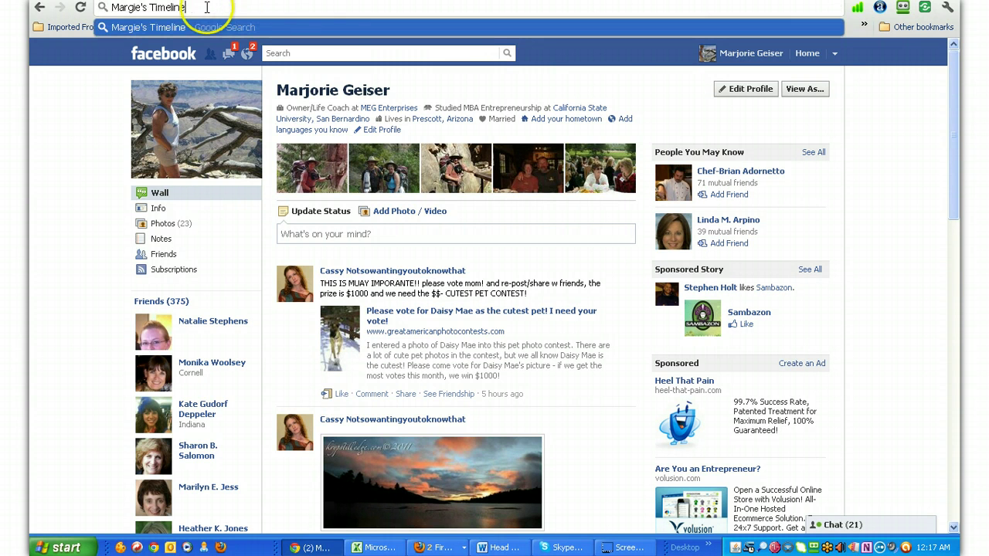
pyautogui.moveTo(189, 7); pyautogui.dragTo(87, 11)
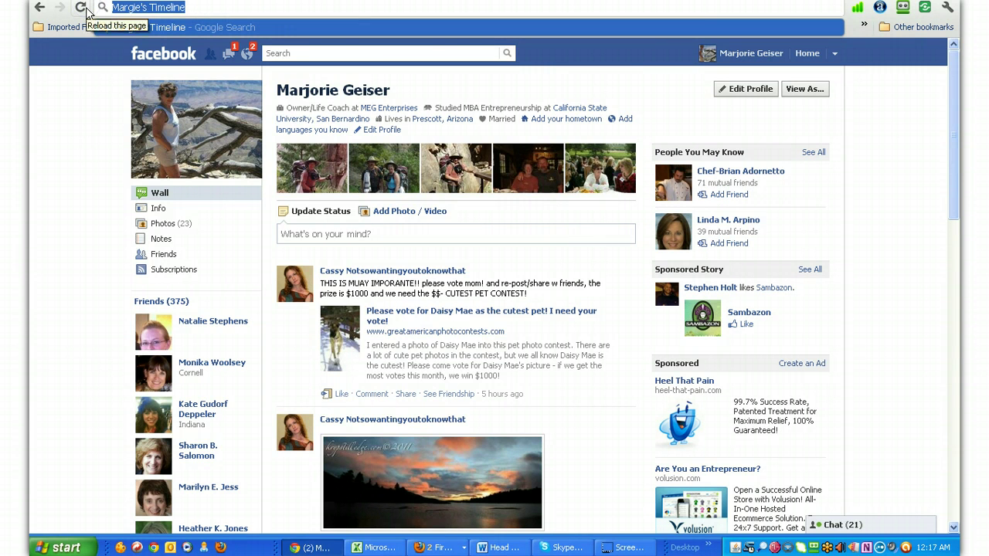
pyautogui.write('deve')
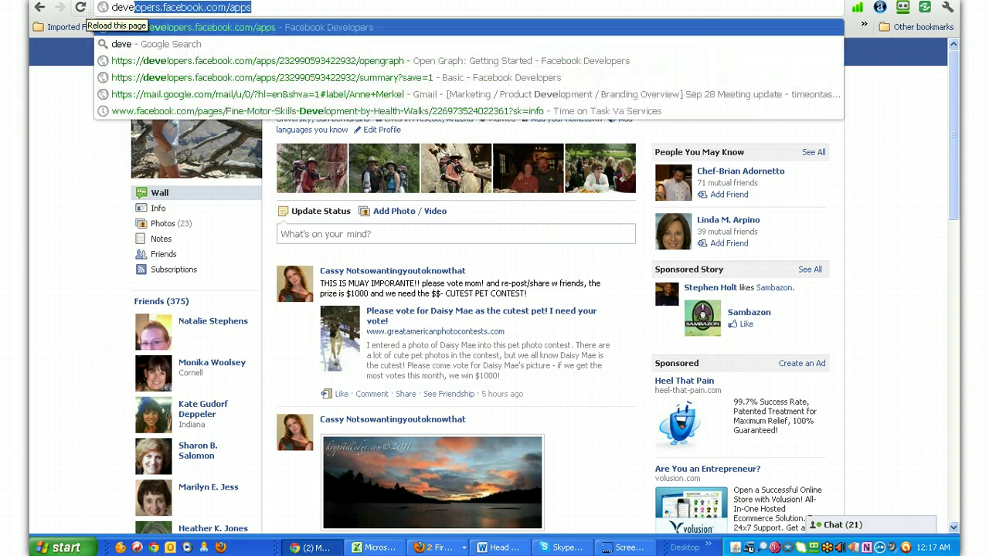
pyautogui.write('lopers')
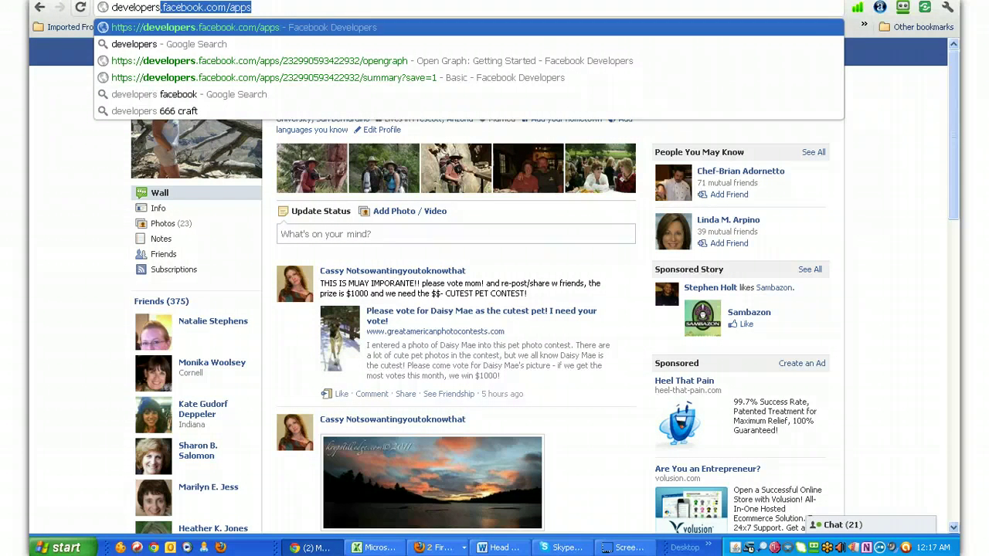
pyautogui.press('Return')
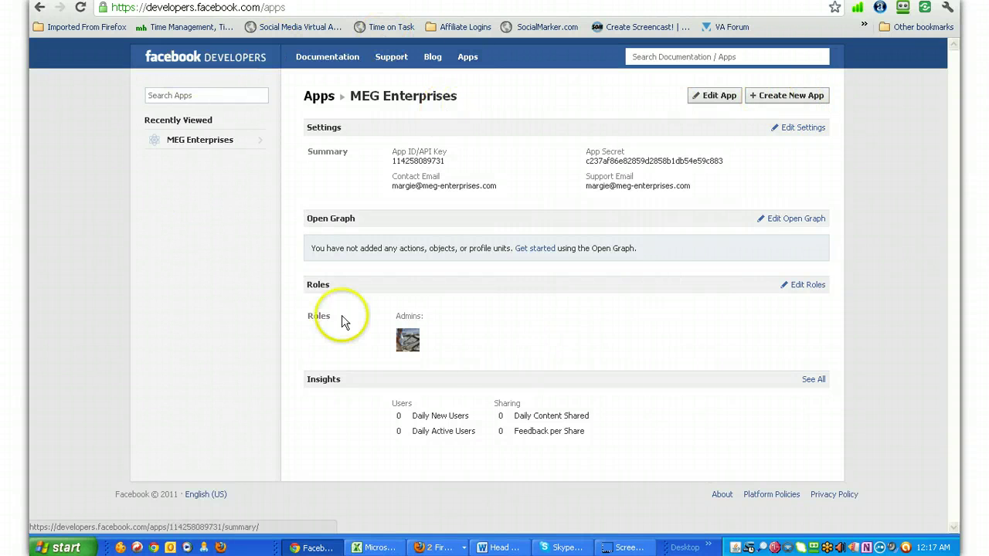
# Start a new app with the owner's first name plus "Timeline" as display name, the owner's name as namespace, and the Platform Policies accepted.
pyautogui.click(787, 104)
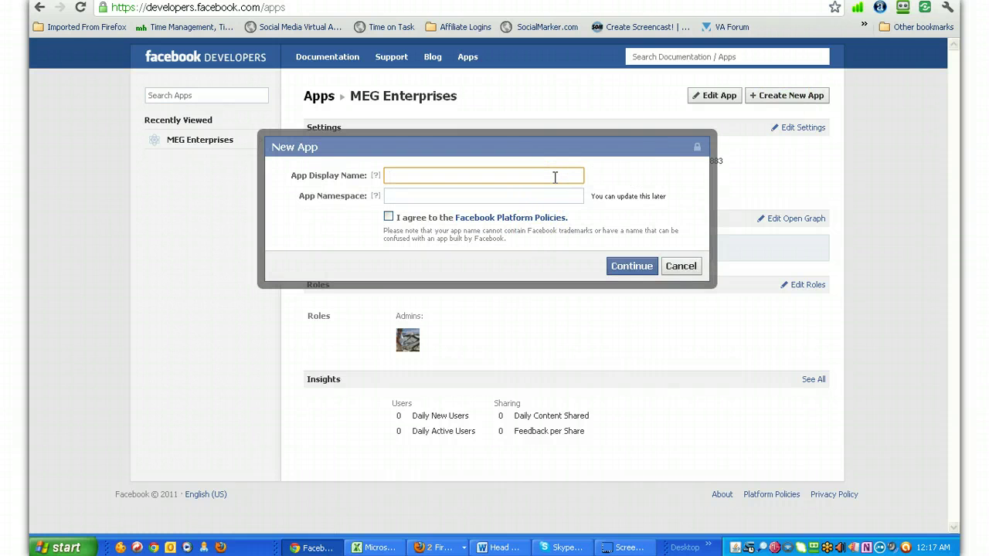
pyautogui.write('M')
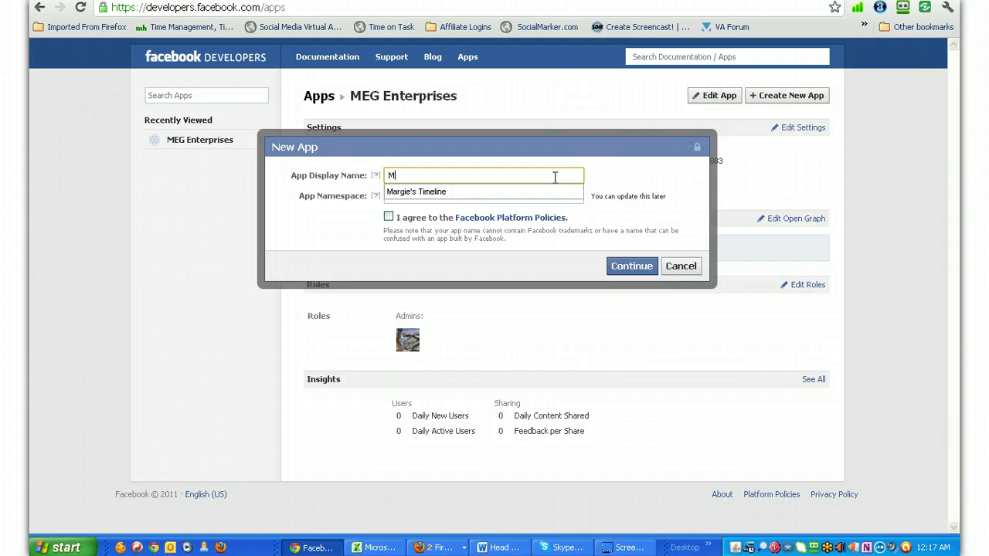
pyautogui.write("argie's Timeline")
pyautogui.click(576, 175)
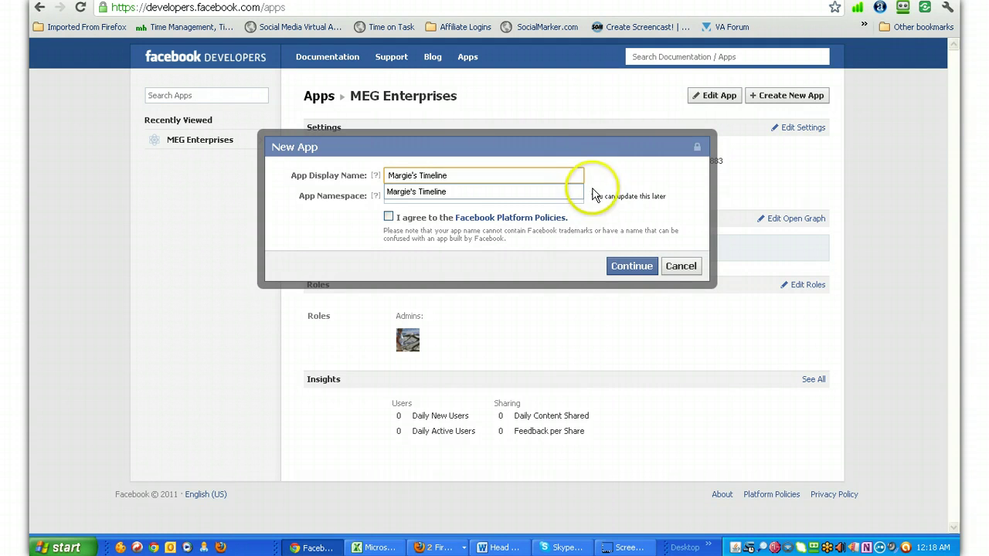
pyautogui.click(336, 214)
pyautogui.click(388, 196)
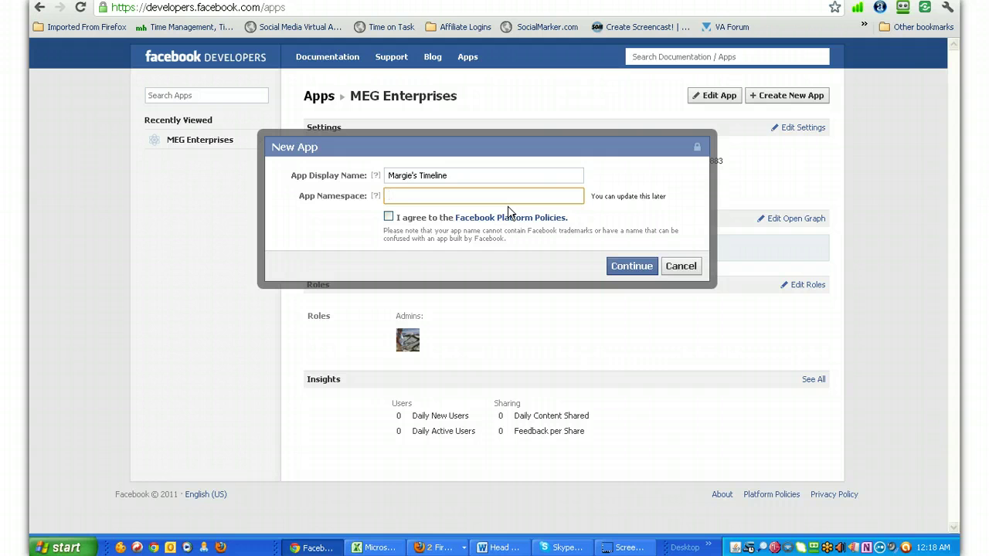
pyautogui.write('geisermargie')
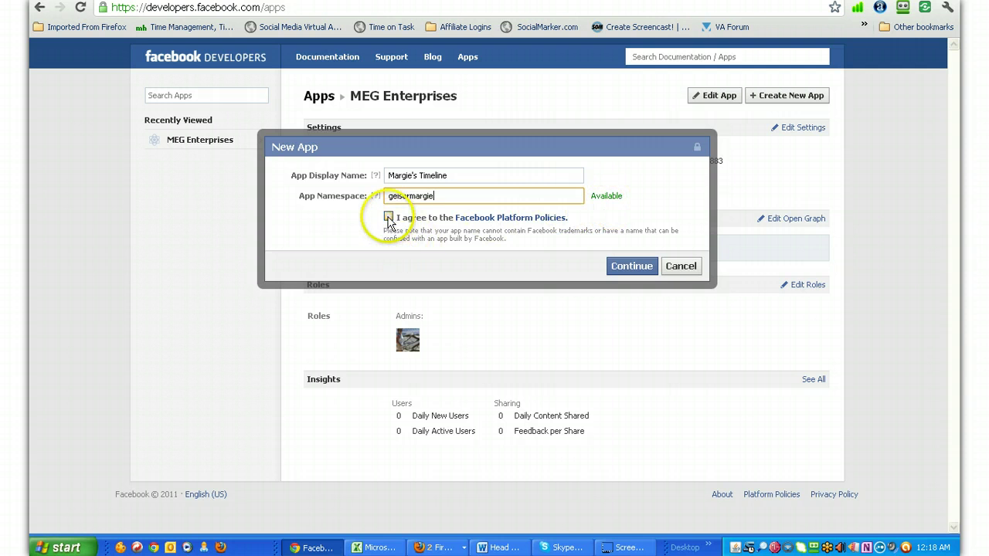
pyautogui.click(388, 218)
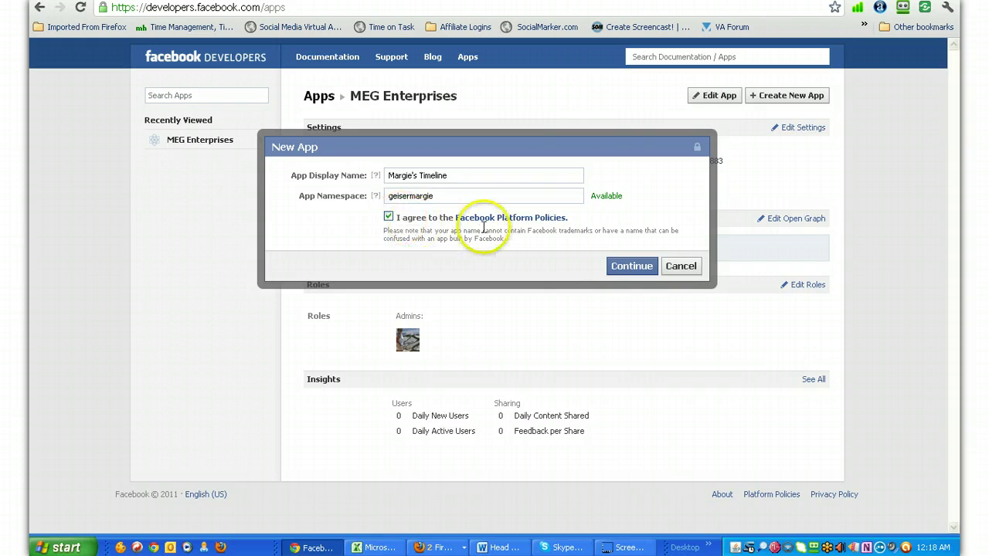
pyautogui.click(627, 267)
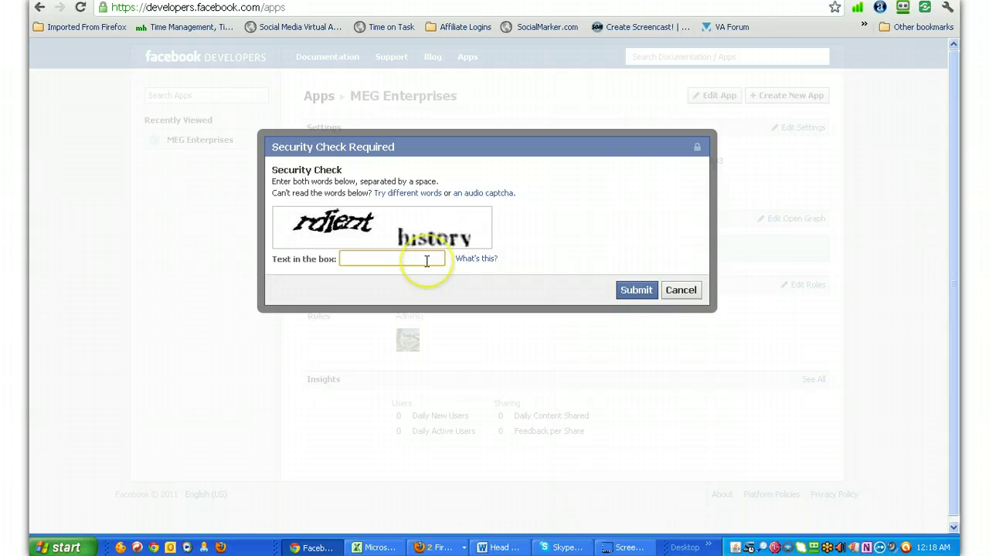
# Enter both words of the security check and submit it to create the app.
pyautogui.click(426, 261)
pyautogui.write('rdient history')
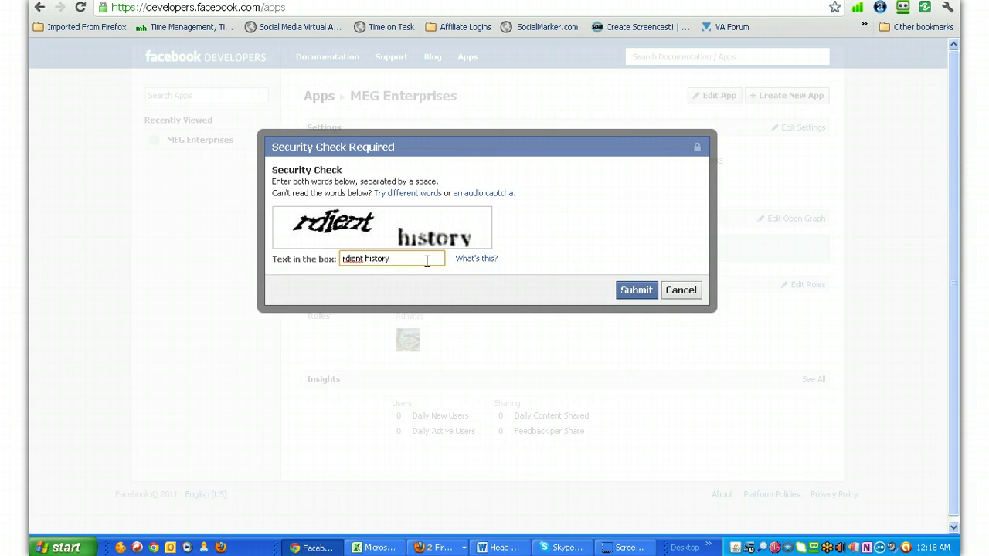
pyautogui.click(636, 291)
pyautogui.click(603, 386)
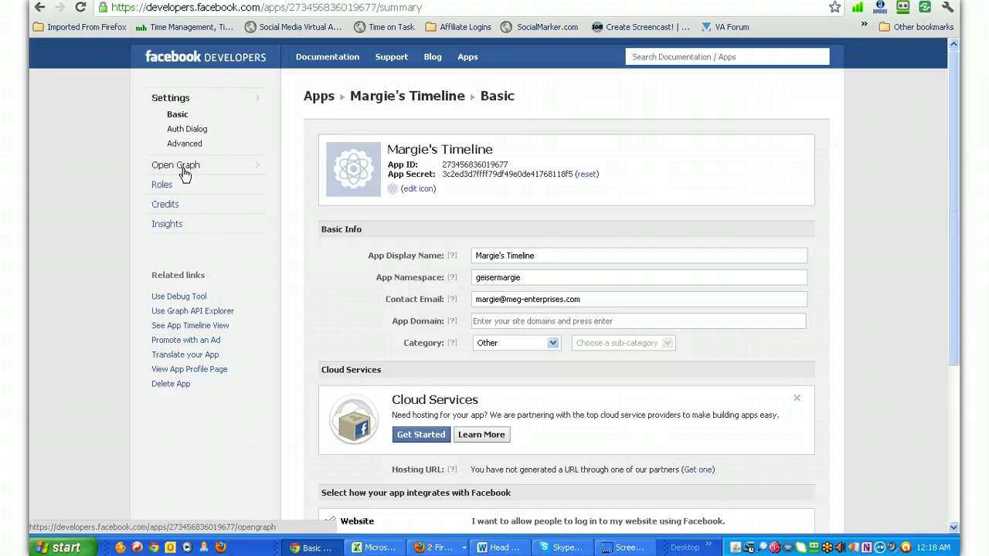
# Define the app's first Open Graph action as "see" and its object as "book", and start the setup.
pyautogui.click(182, 168)
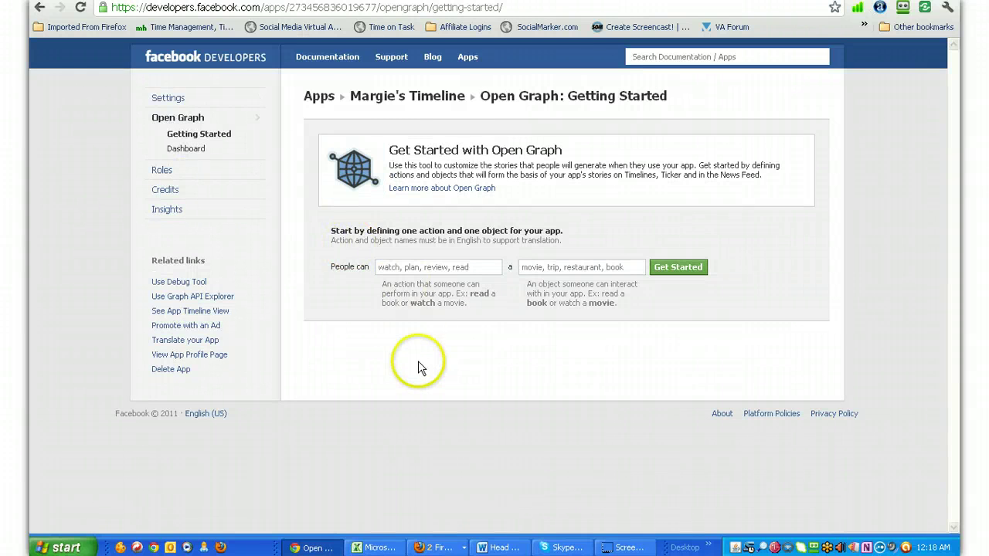
pyautogui.click(431, 267)
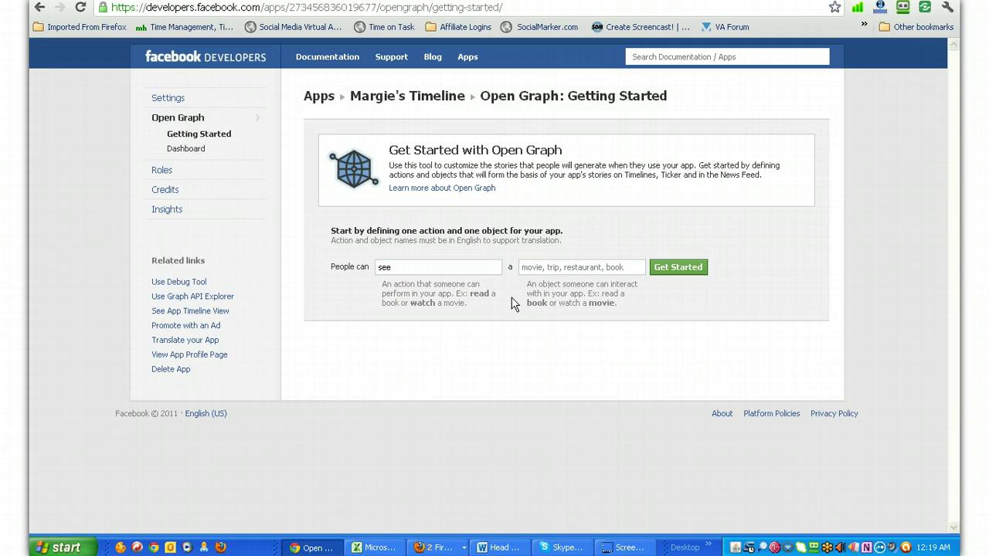
pyautogui.click(578, 267)
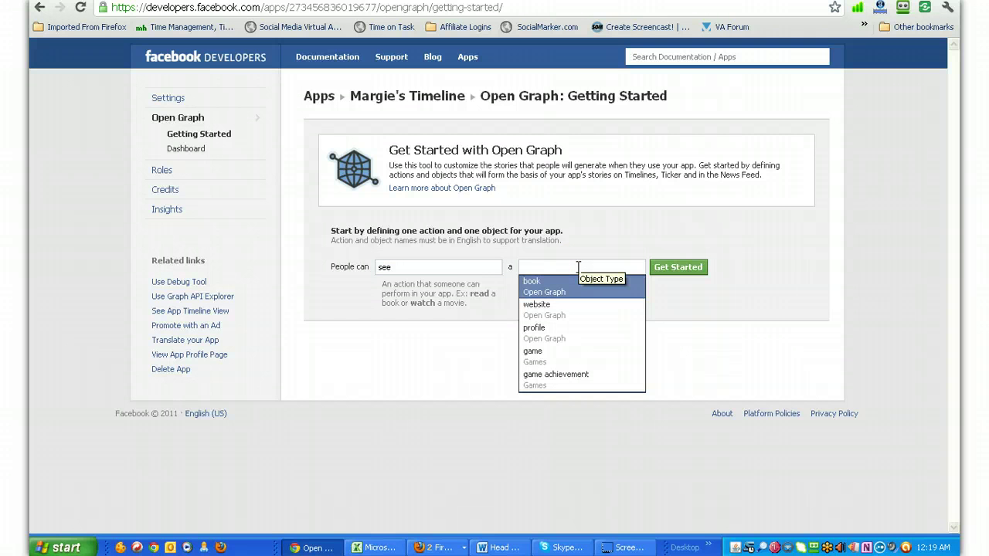
pyautogui.write('book')
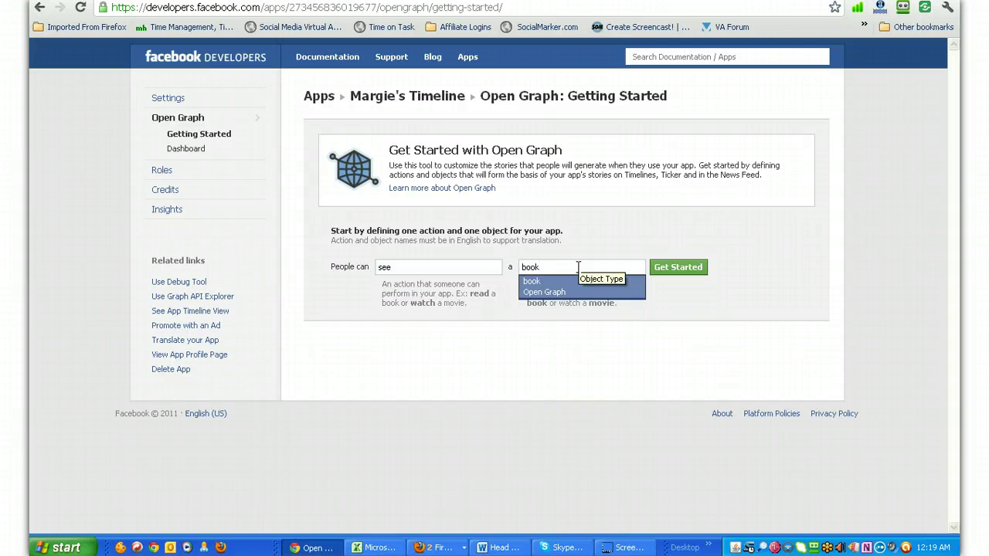
pyautogui.doubleClick(594, 267)
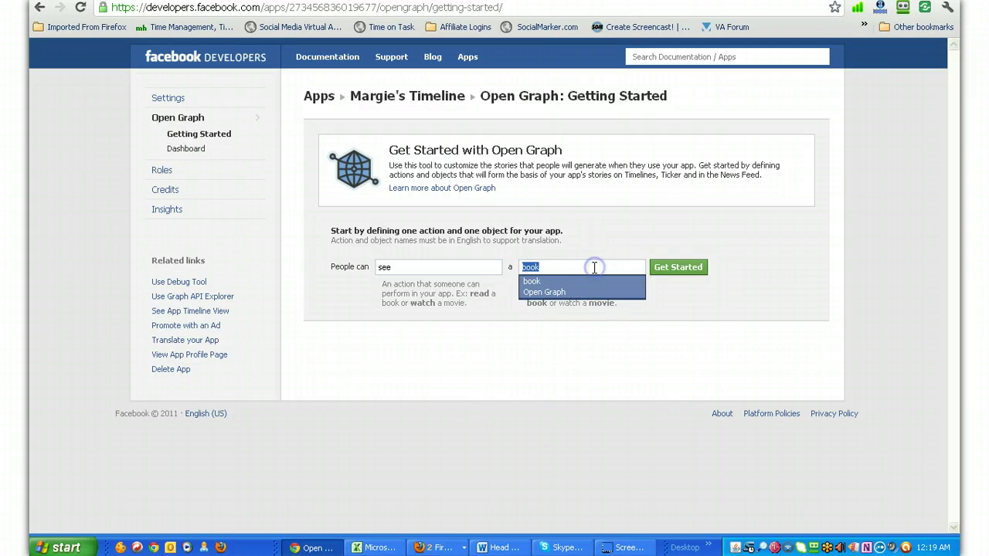
pyautogui.click(685, 267)
pyautogui.click(690, 277)
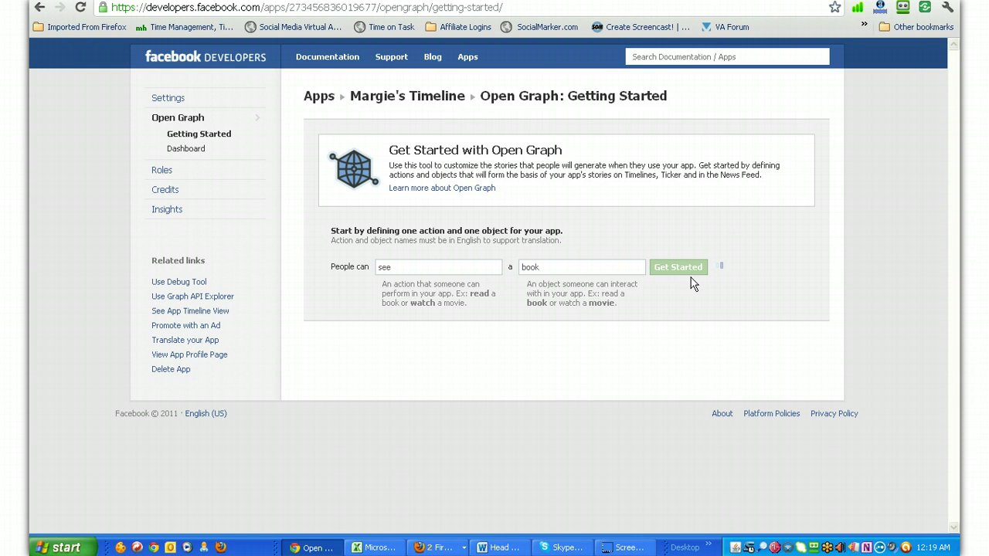
pyautogui.click(690, 275)
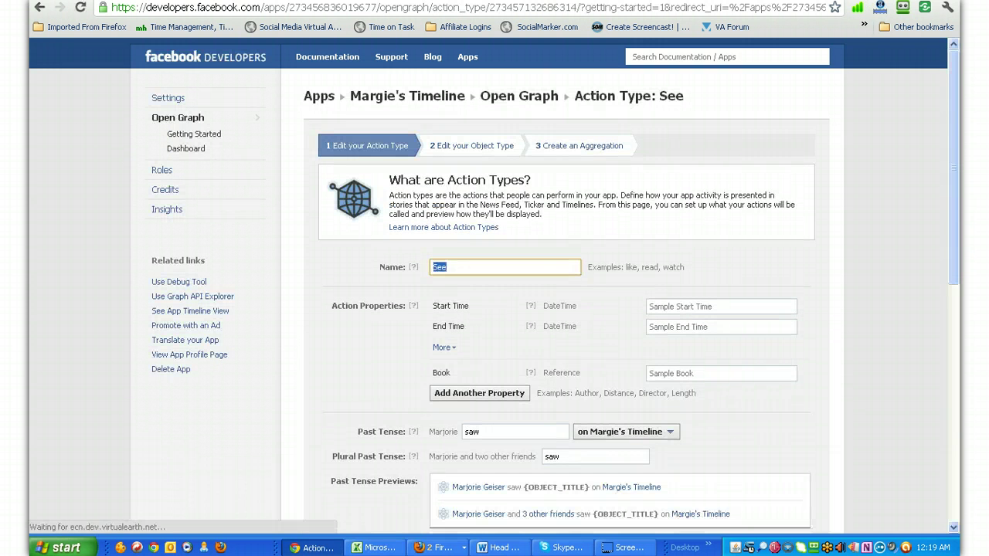
# Save the See action type with its default settings and continue to the object type.
pyautogui.hotkey('alt', 'Tab')
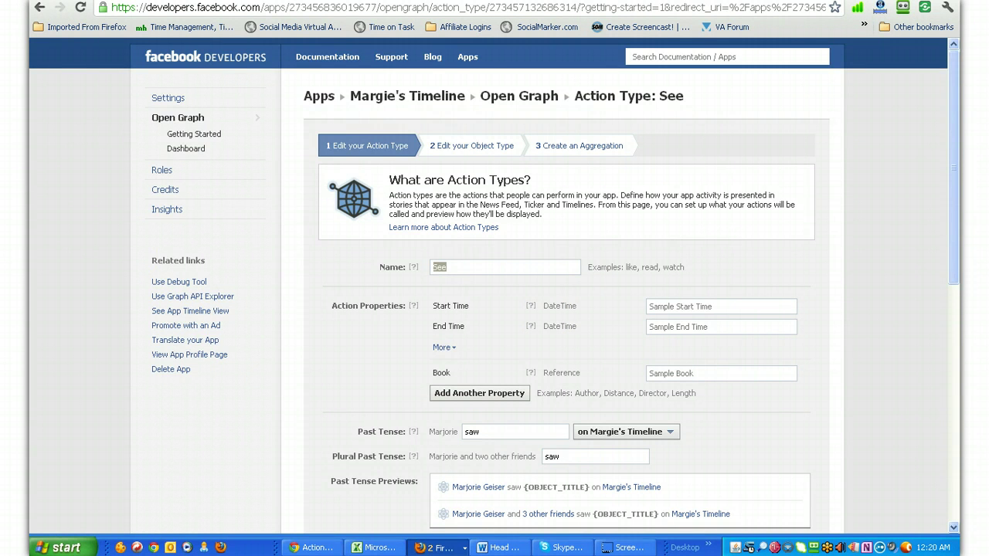
pyautogui.moveTo(955, 273); pyautogui.dragTo(961, 527)
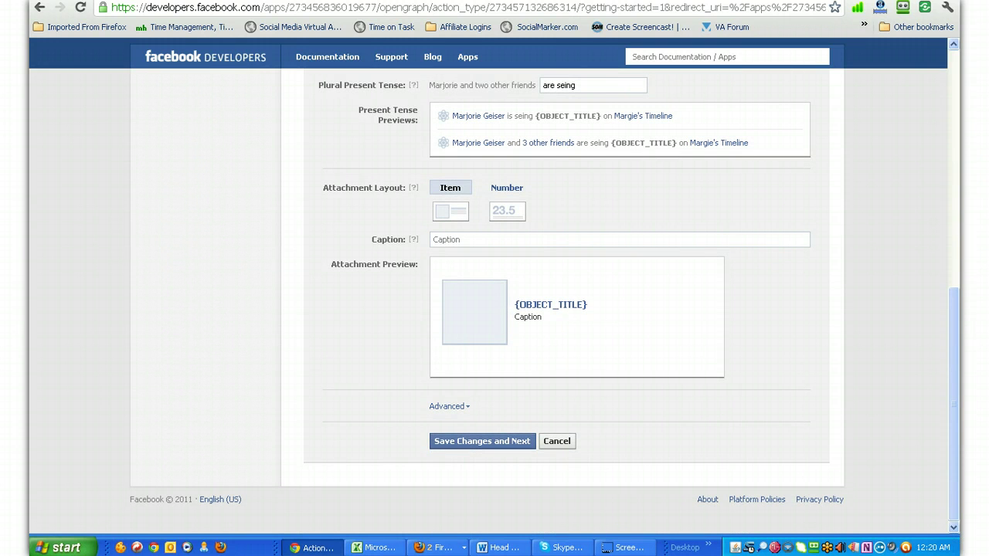
pyautogui.click(462, 445)
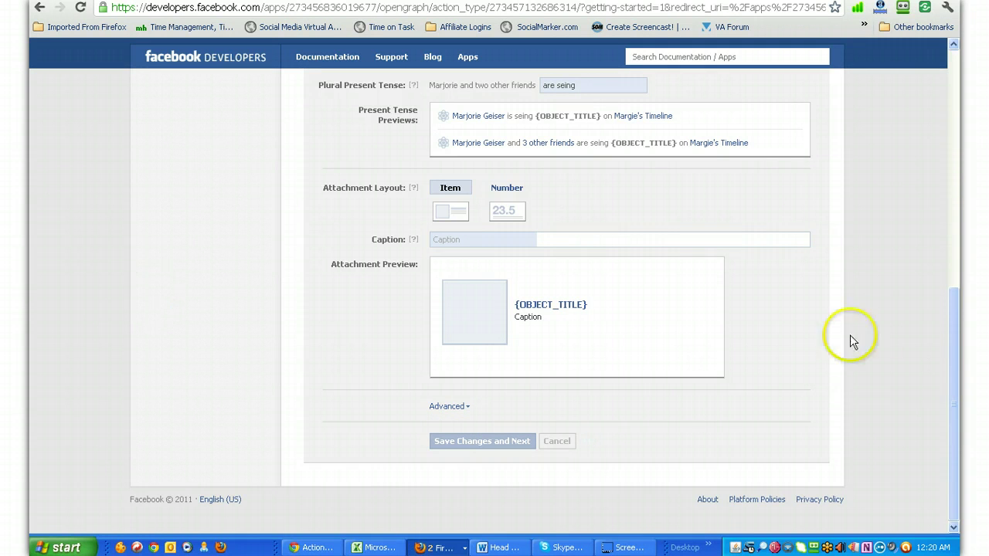
# Save the Book object type and the See aggregation with their default settings to finish the Open Graph setup.
pyautogui.click(953, 347)
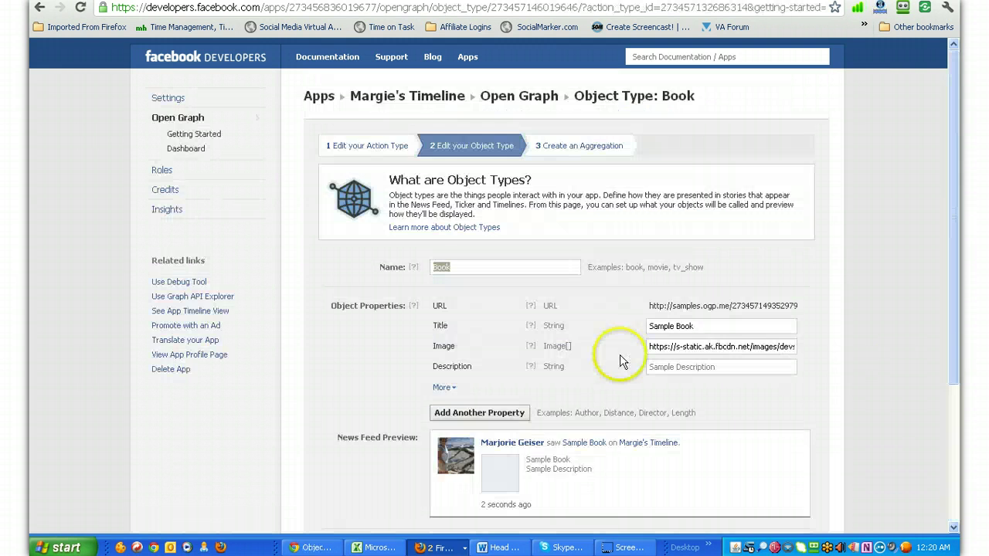
pyautogui.moveTo(951, 216); pyautogui.dragTo(952, 404)
pyautogui.click(473, 441)
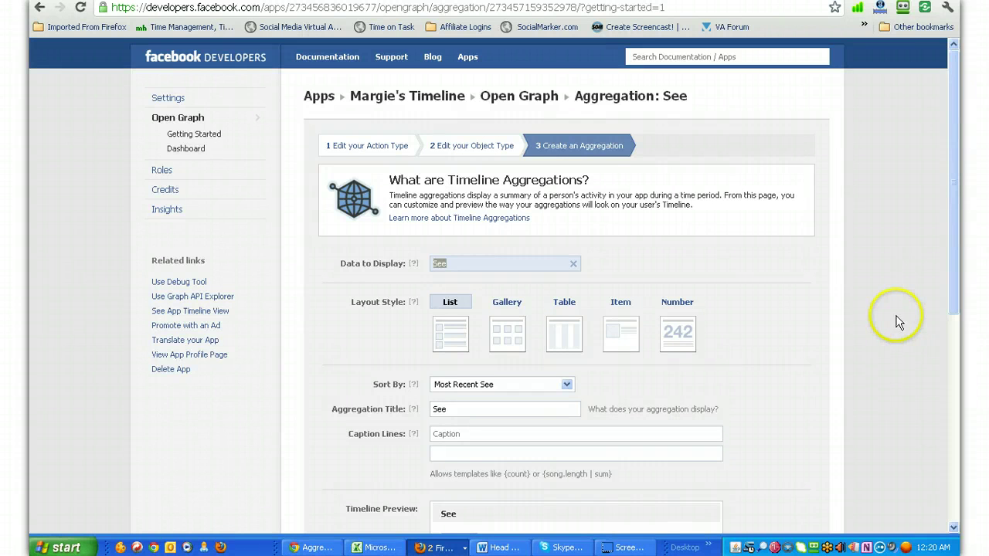
pyautogui.moveTo(948, 320); pyautogui.dragTo(958, 512)
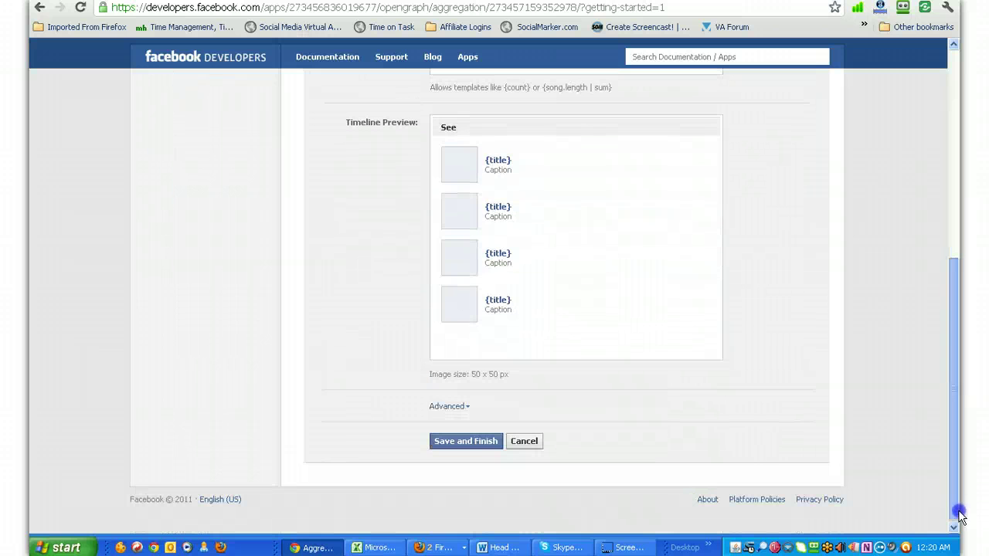
pyautogui.click(466, 442)
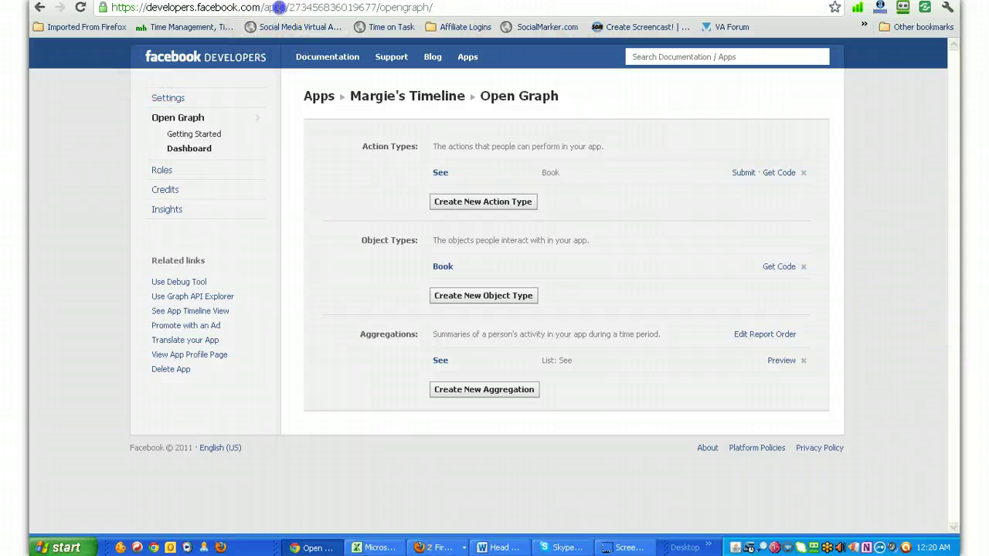
# Return to facebook.com and open the personal profile to reach the Timeline invitation.
pyautogui.click(282, 9)
pyautogui.write('facebook.')
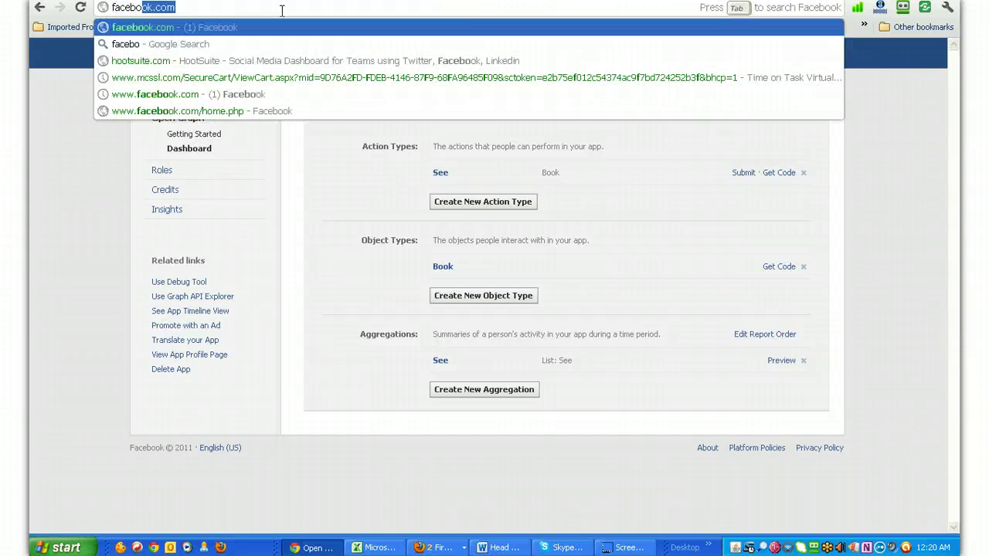
pyautogui.write('com')
pyautogui.press('Return')
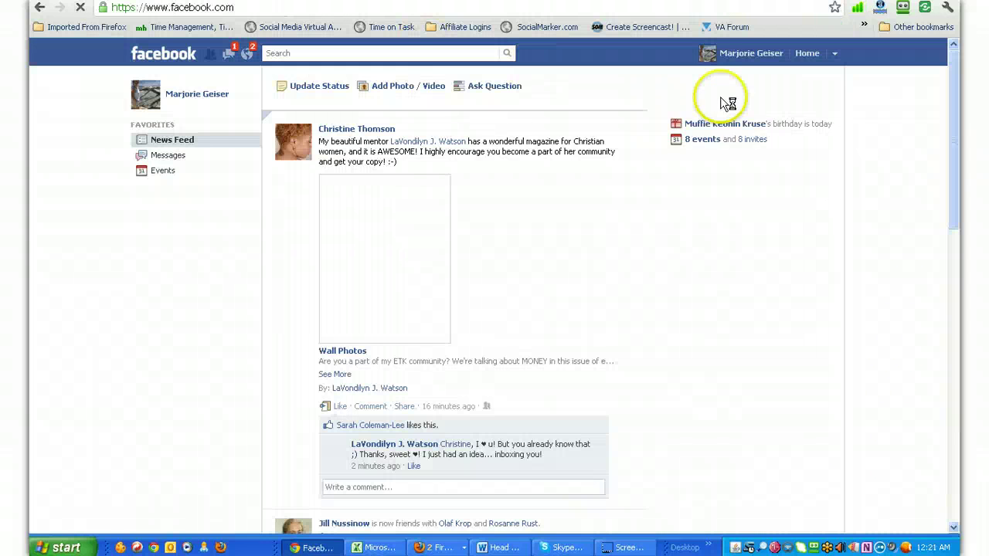
pyautogui.click(749, 63)
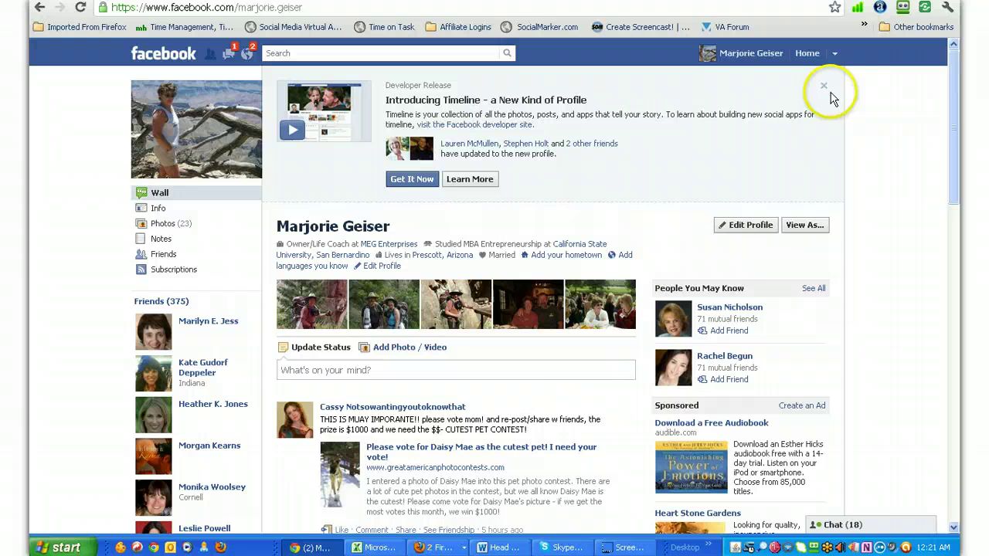
# Reload the personal profile and accept the developer-release invitation to get the new Timeline.
pyautogui.click(741, 57)
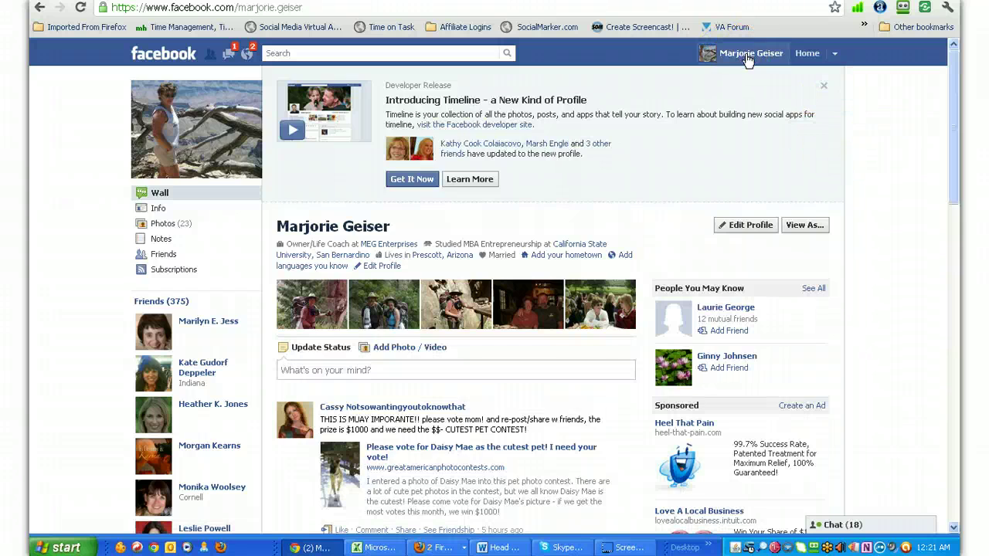
pyautogui.scroll(-5, 896, 305)
pyautogui.scroll(5, 905, 314)
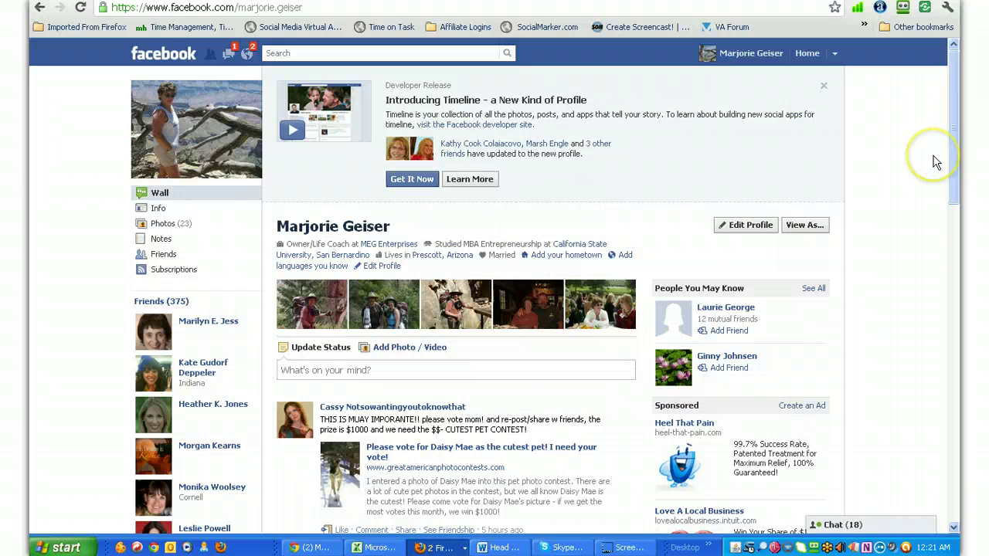
pyautogui.click(412, 179)
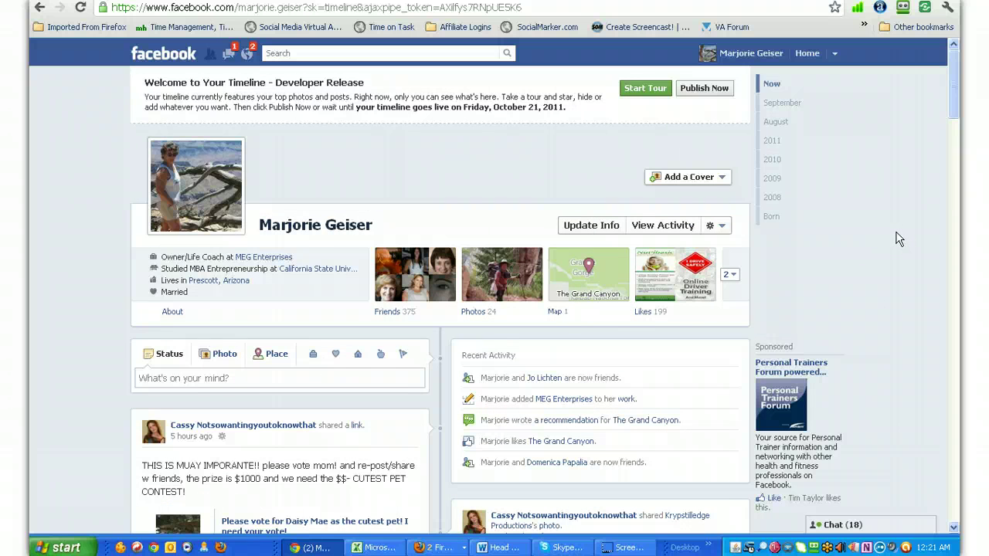
# Examine the new Timeline page, including its welcome notice, tour and publishing options, profile header and recent activity.
pyautogui.click(912, 247)
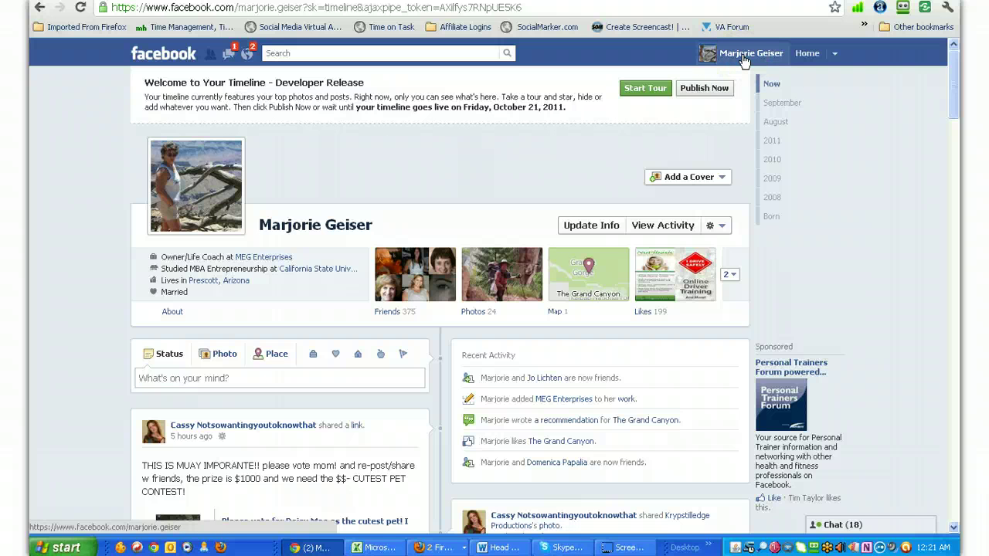
pyautogui.click(812, 331)
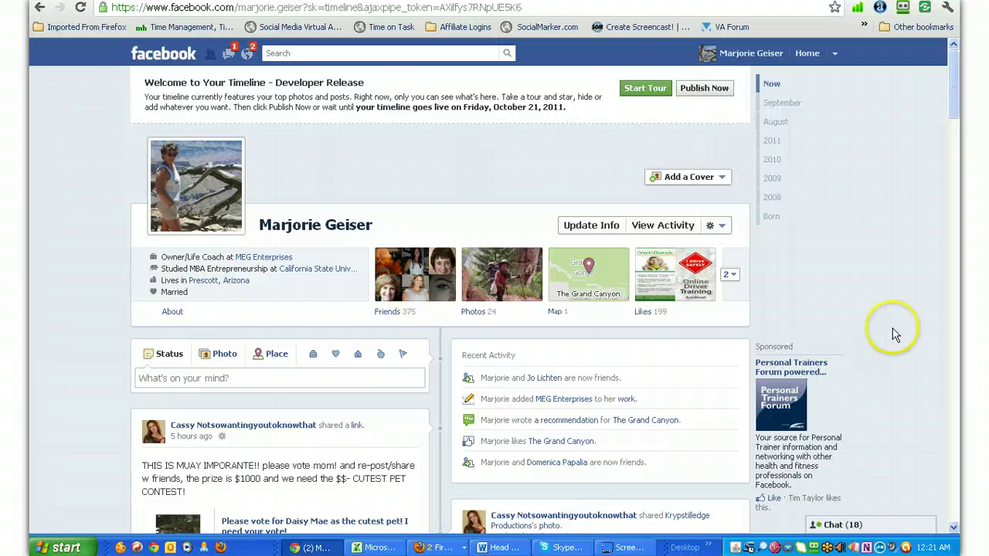
pyautogui.scroll(-1, 893, 332)
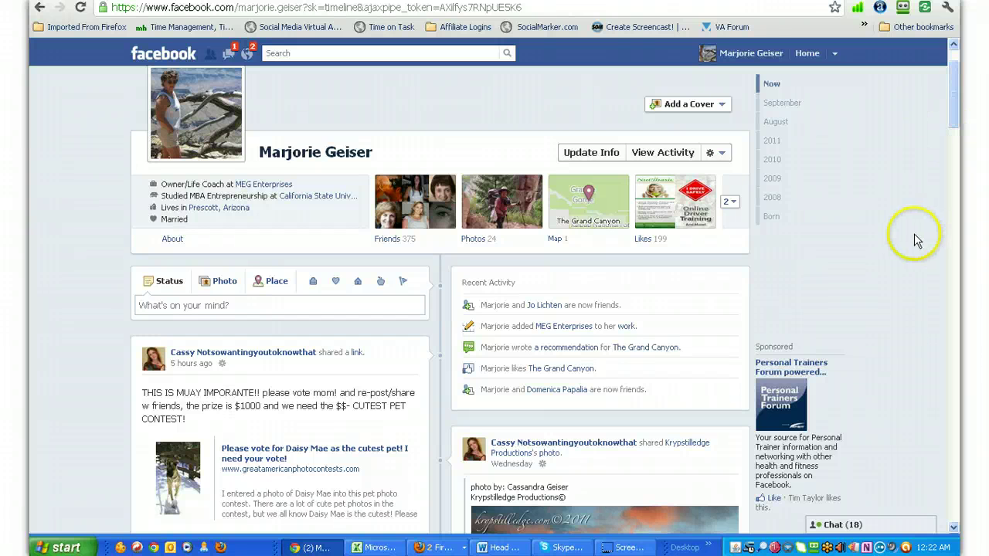
pyautogui.click(954, 114)
pyautogui.moveTo(954, 114); pyautogui.dragTo(955, 70)
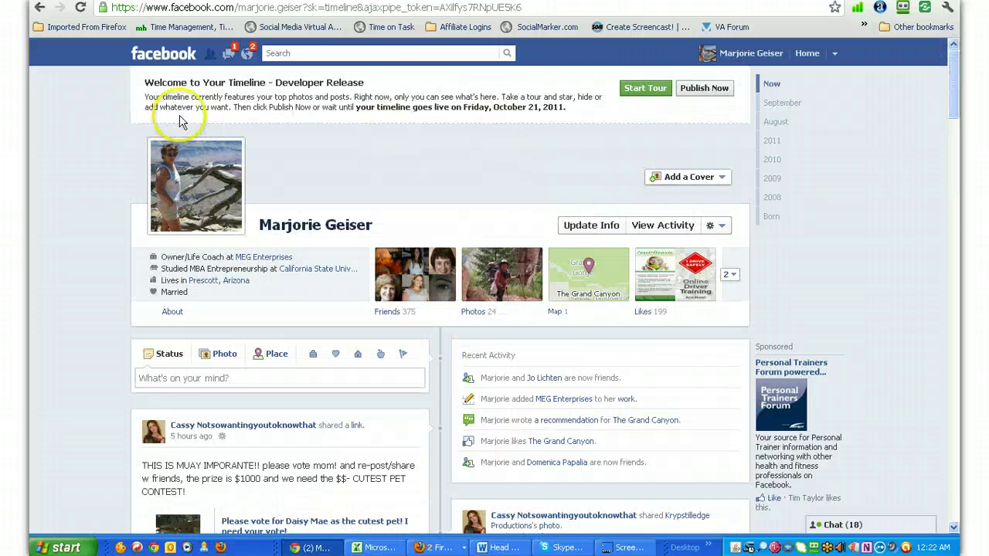
pyautogui.click(645, 91)
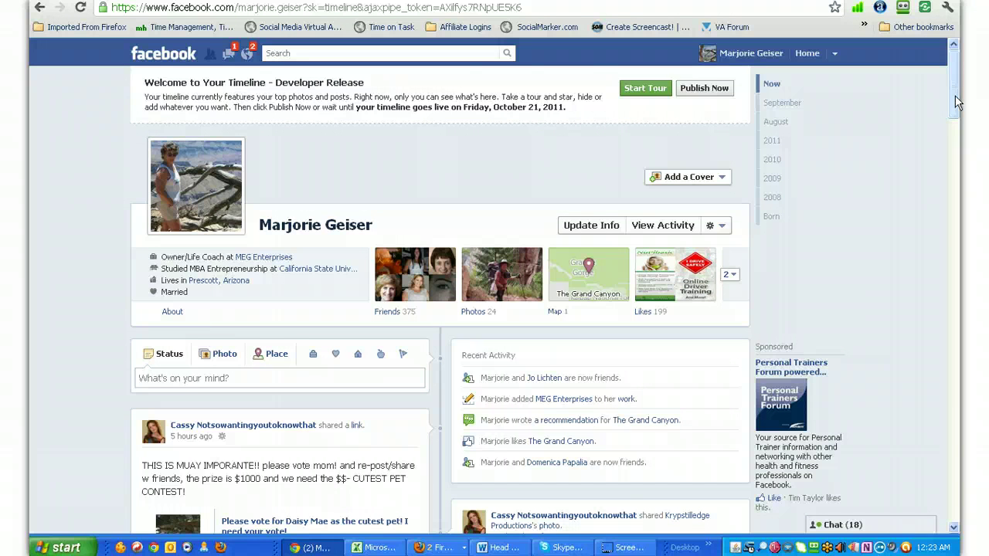
pyautogui.moveTo(956, 102)
pyautogui.mouseDown()
pyautogui.moveTo(956, 209)
pyautogui.moveTo(958, 93)
pyautogui.mouseUp()
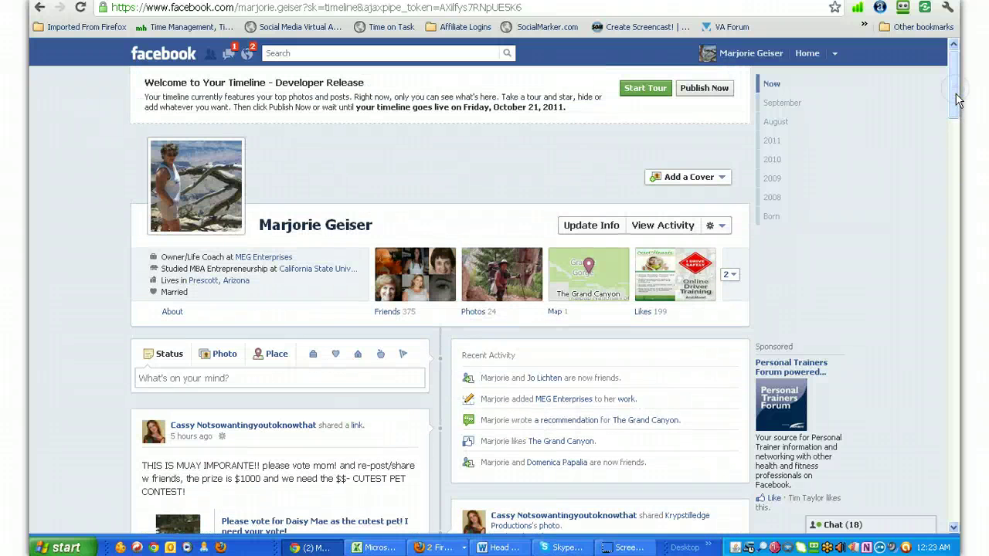